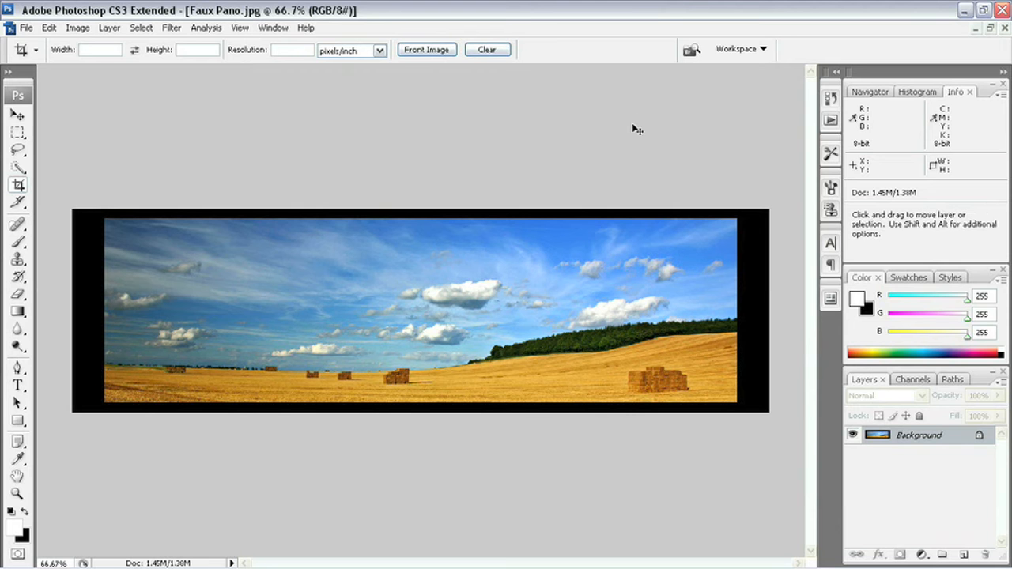
# - Close Faux Pano.jpg without saving and open the Merge to HDR folder in Adobe Bridge
pyautogui.hotkey('ctrl', 'w')
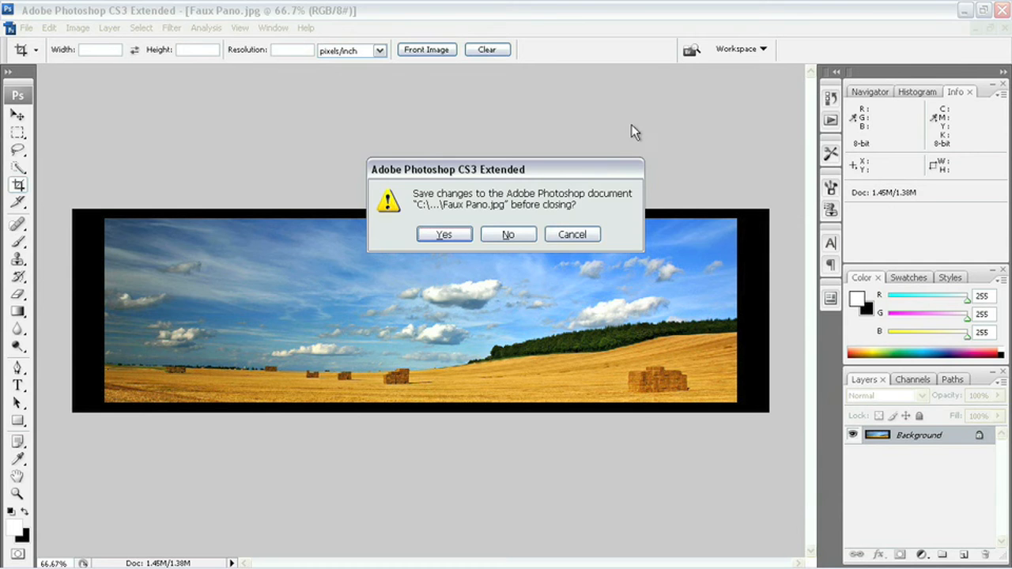
pyautogui.click(519, 234)
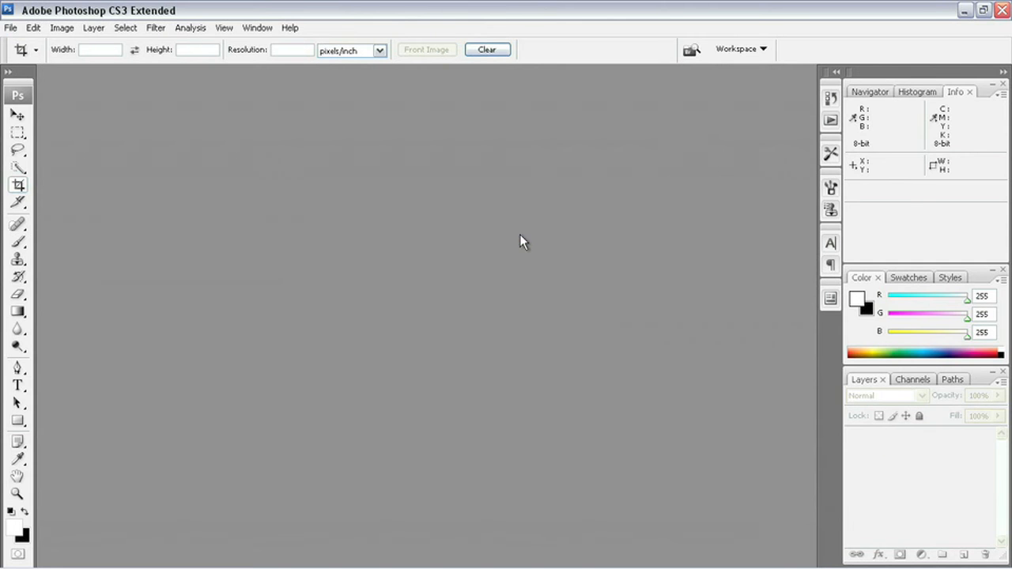
pyautogui.click(688, 51)
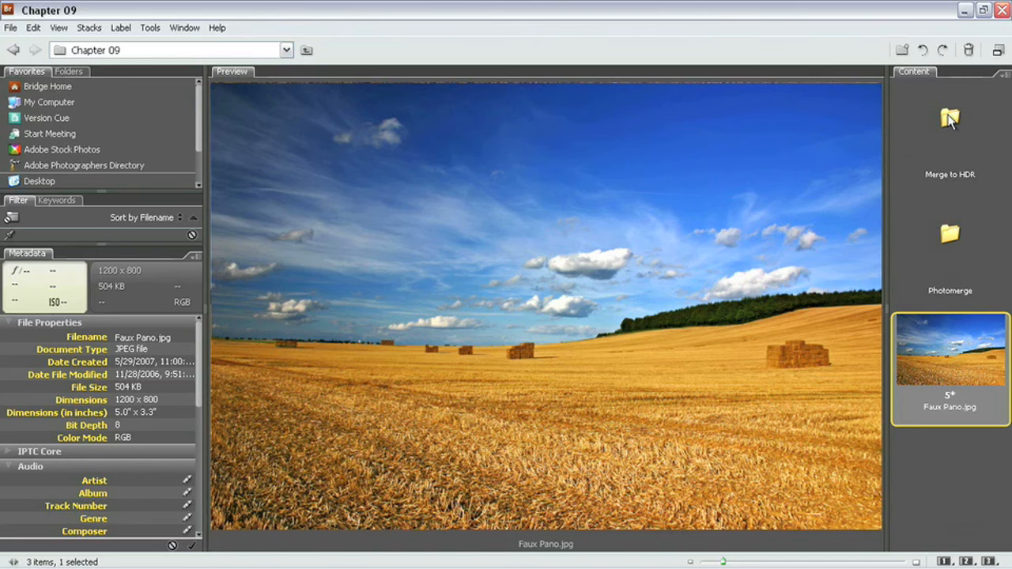
pyautogui.doubleClick(949, 118)
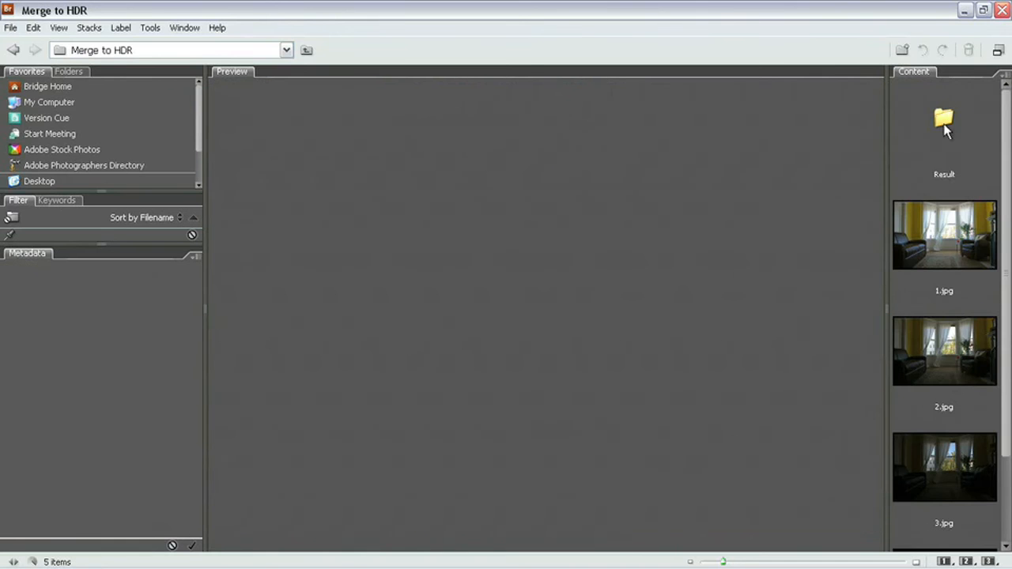
# - Select the photos 1.jpg through 4.jpg and send them to Photoshop's Merge to HDR
pyautogui.scroll(-1, 963, 225)
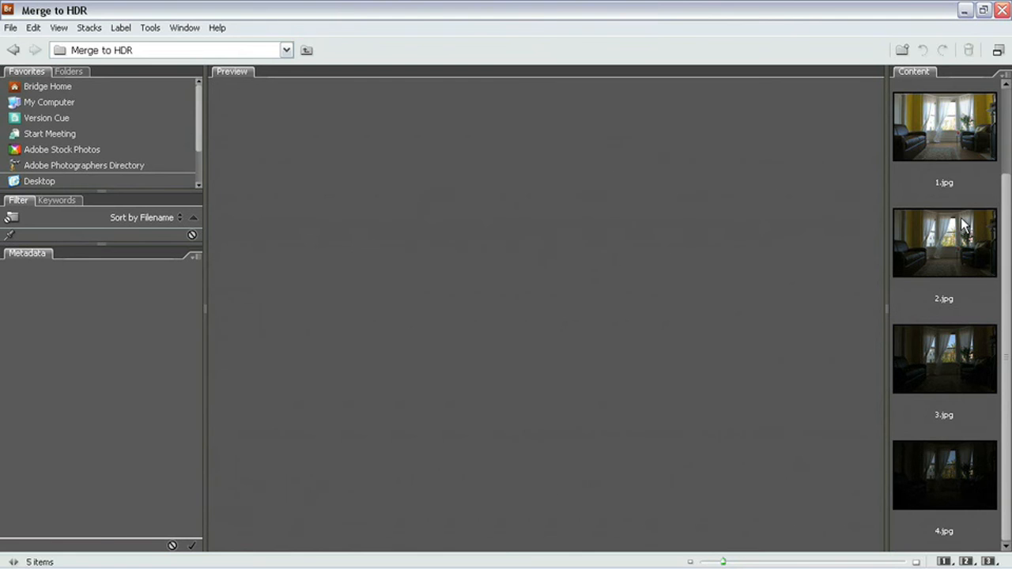
pyautogui.click(944, 132)
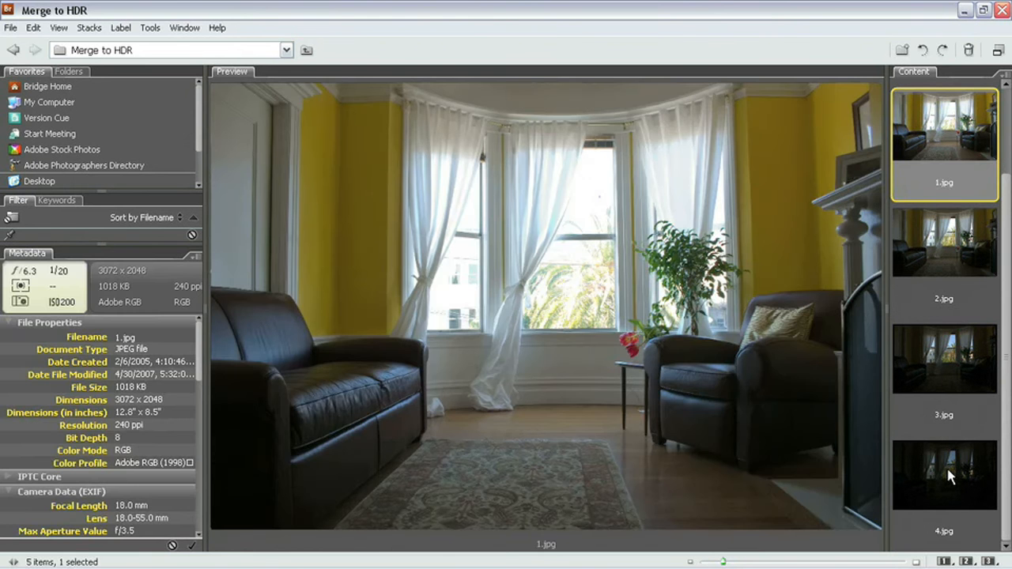
pyautogui.keyDown('shift'); pyautogui.click(951, 476); pyautogui.keyUp('shift')
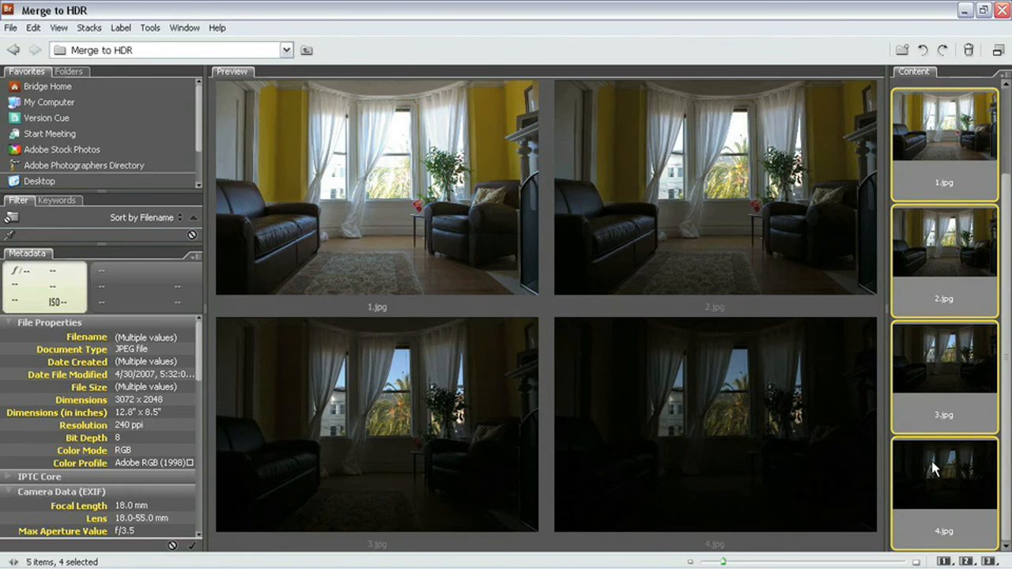
pyautogui.scroll(2, 932, 468)
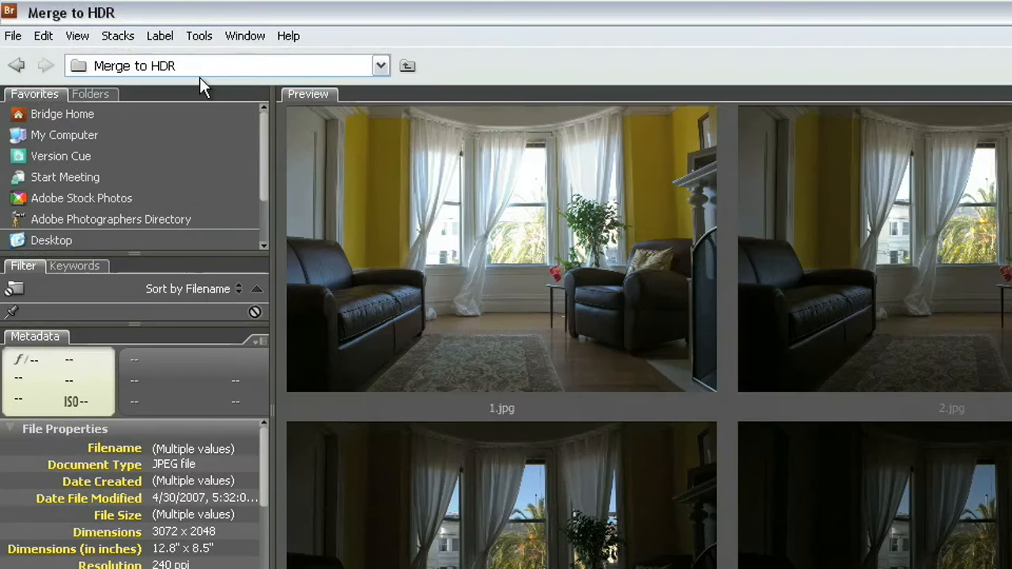
pyautogui.click(150, 29)
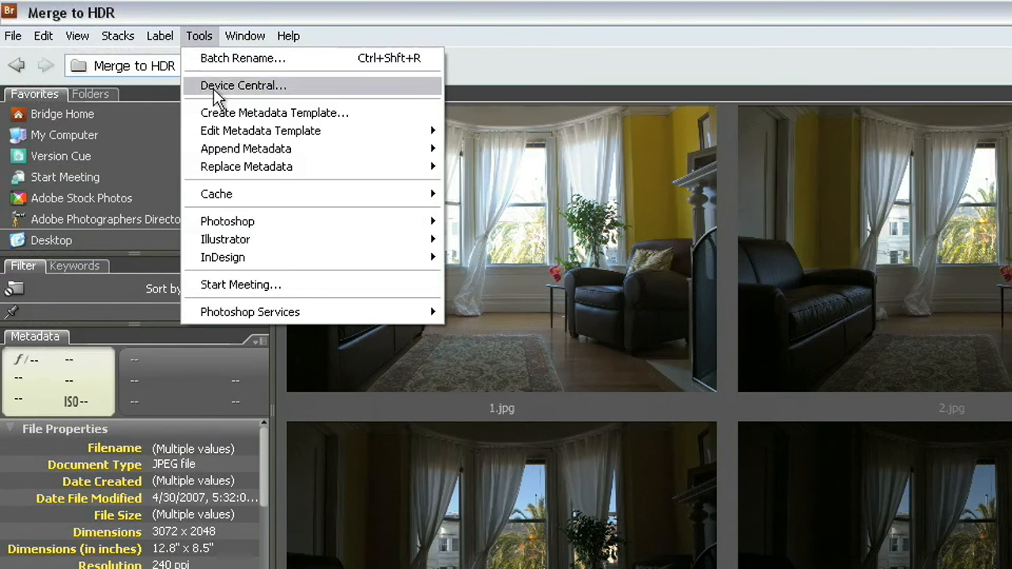
pyautogui.moveTo(271, 222)
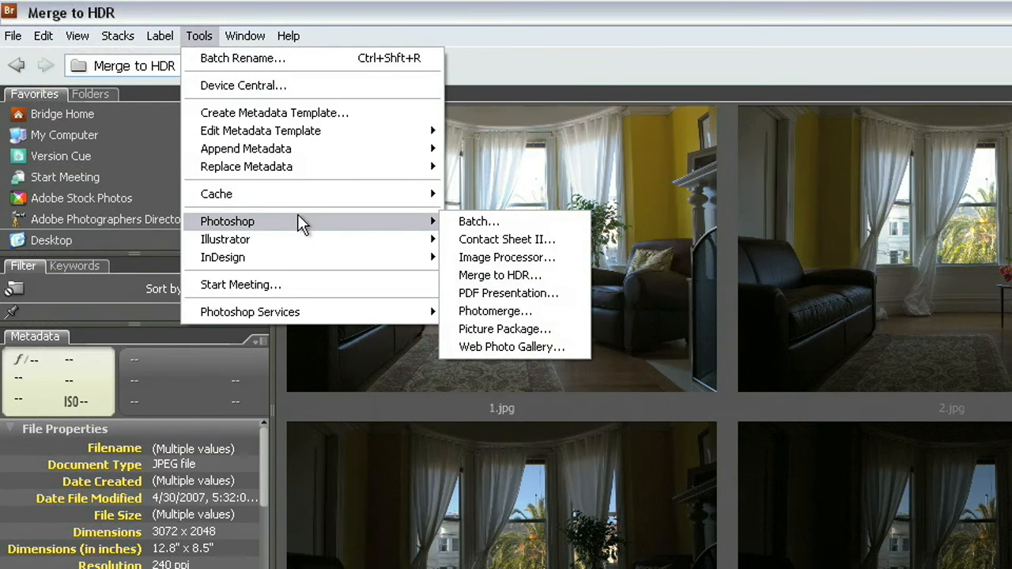
pyautogui.click(472, 275)
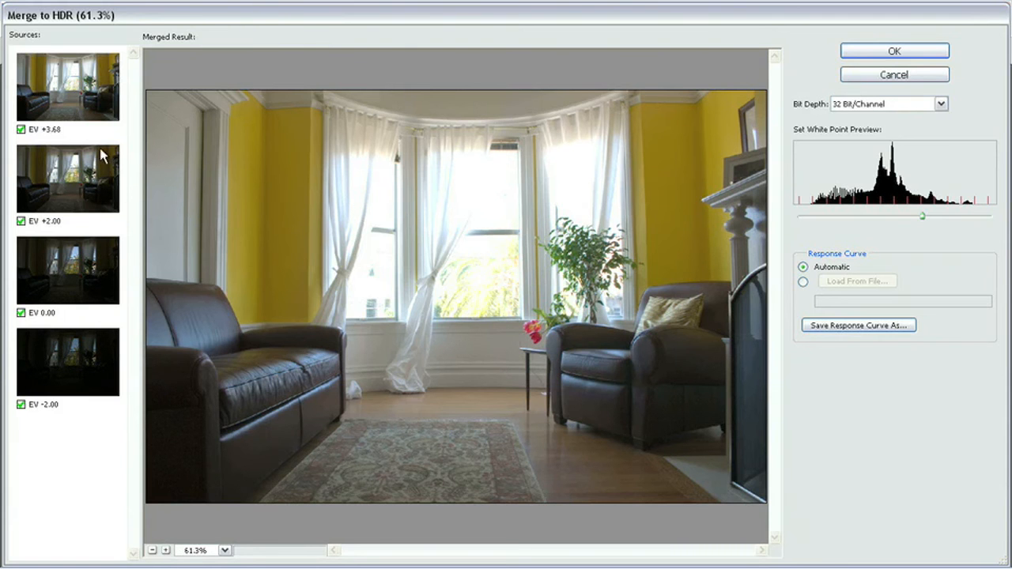
# - Exclude and re-include individual source exposures, including EV +3.68, +2.00 and -2.00, to compare their effect on the merged result
pyautogui.click(22, 130)
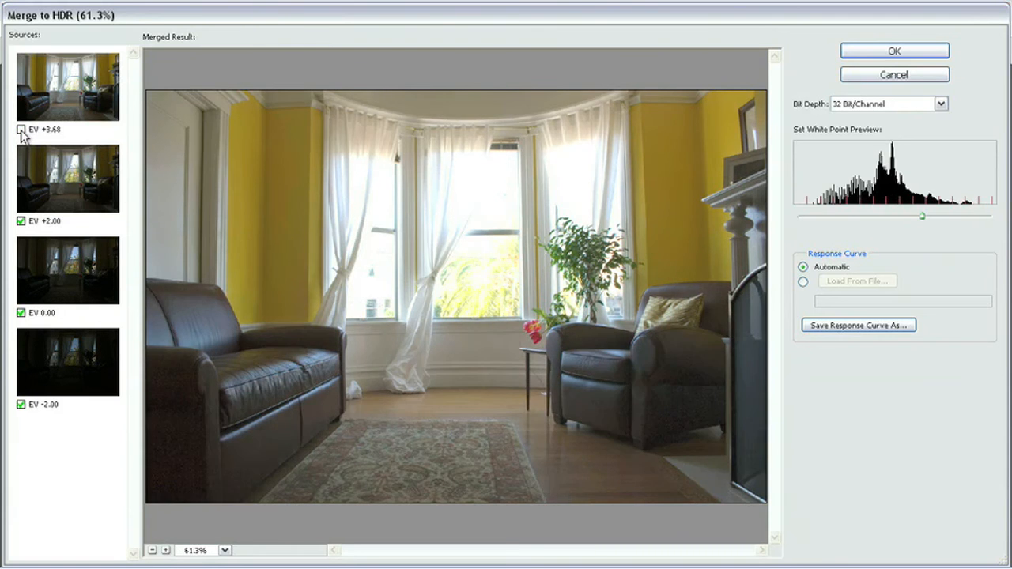
pyautogui.click(21, 130)
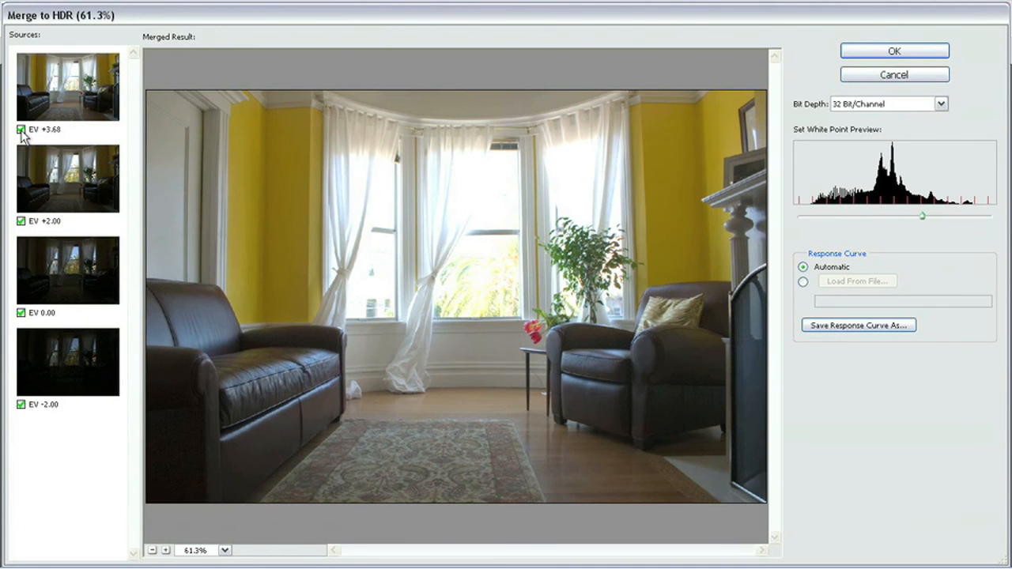
pyautogui.click(22, 221)
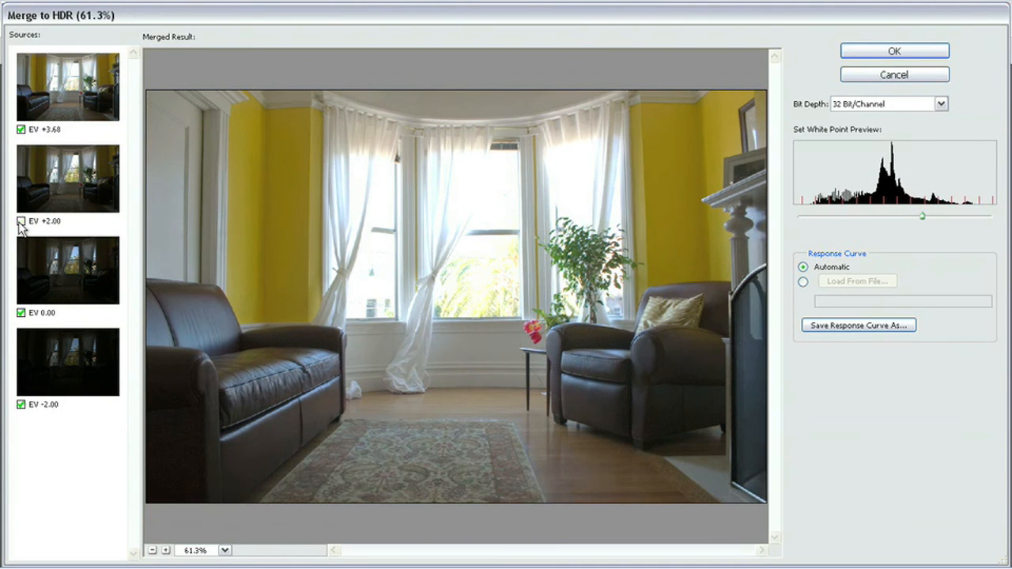
pyautogui.click(21, 221)
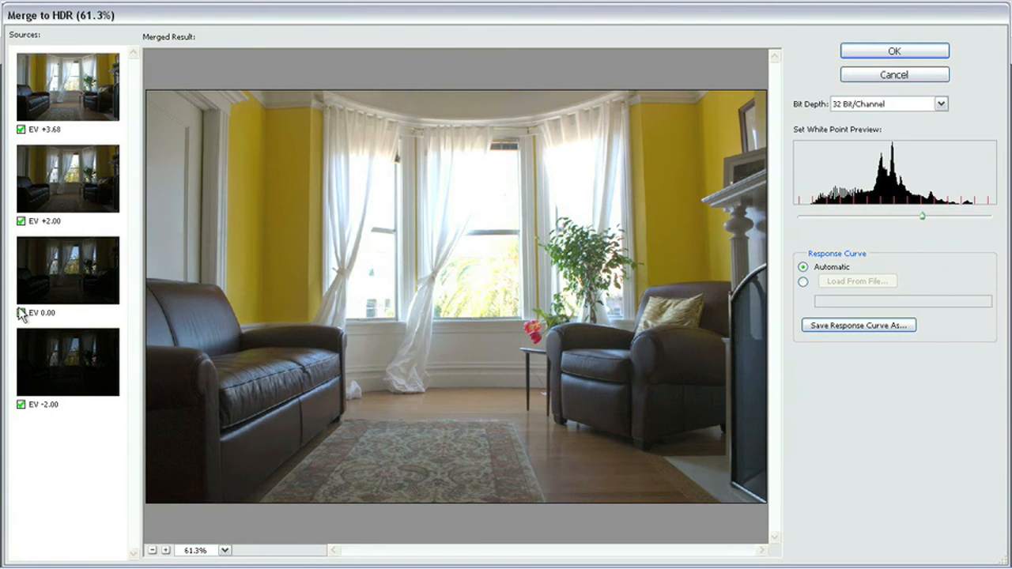
pyautogui.click(21, 405)
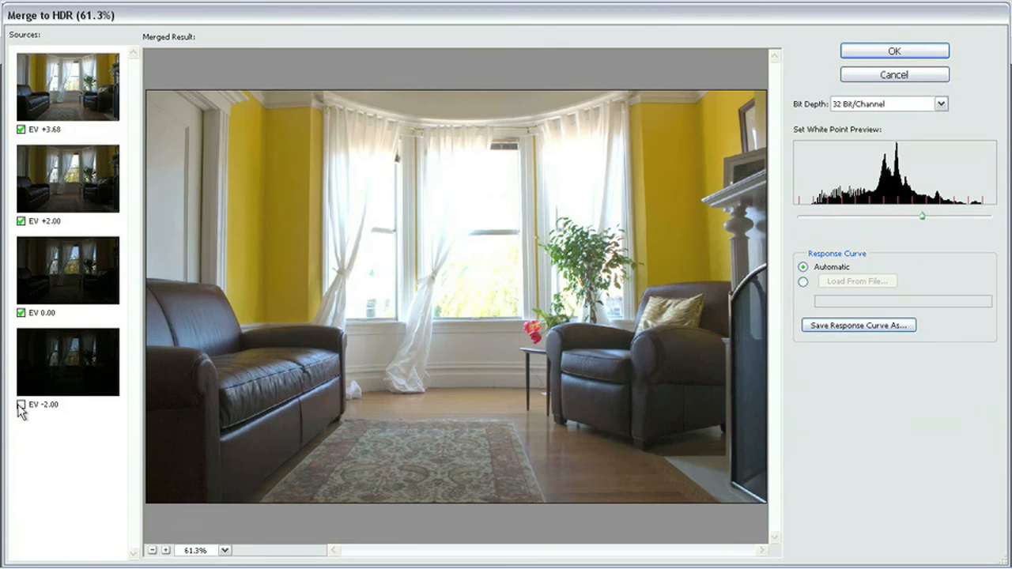
pyautogui.click(21, 405)
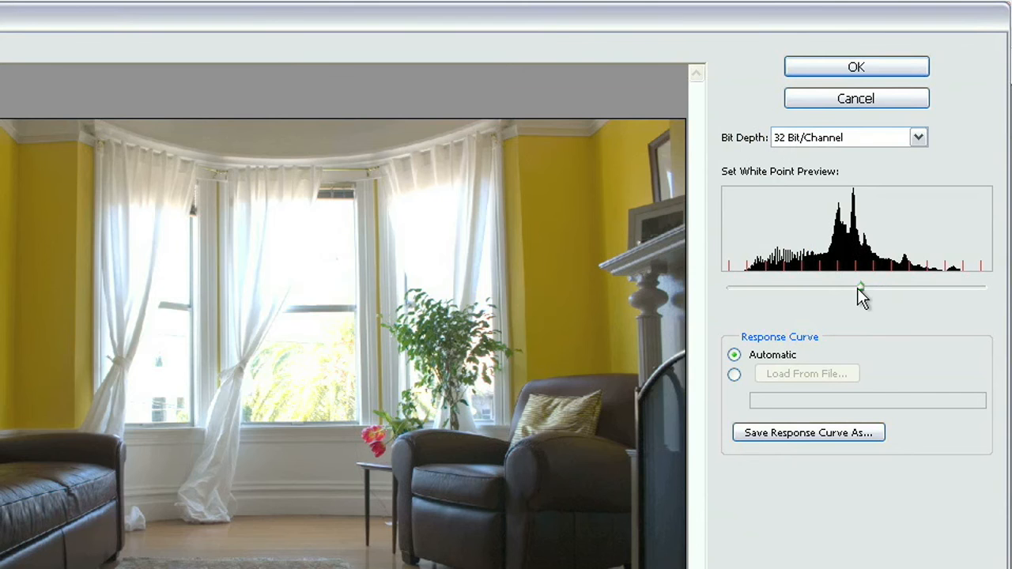
# - Adjust the white point preview to darken the bright windows and create the merged image at 32 Bit/Channel
pyautogui.moveTo(857, 287); pyautogui.dragTo(922, 286)
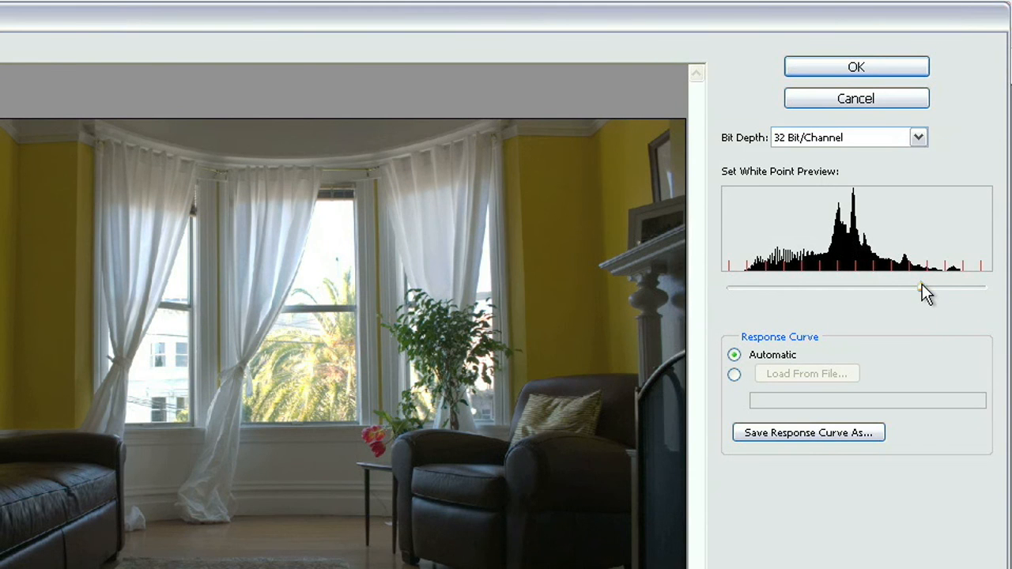
pyautogui.moveTo(922, 287); pyautogui.dragTo(917, 286)
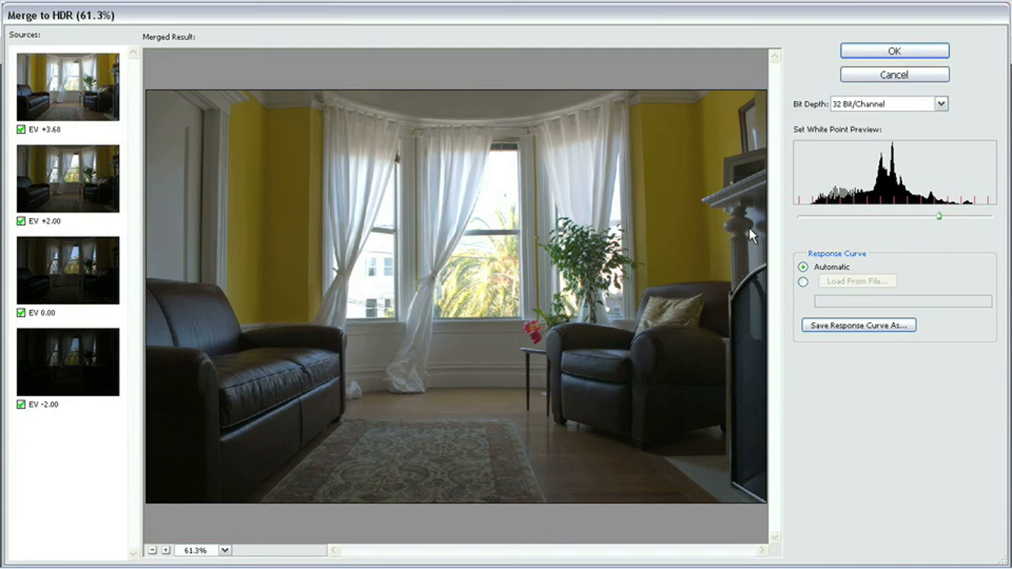
pyautogui.click(868, 52)
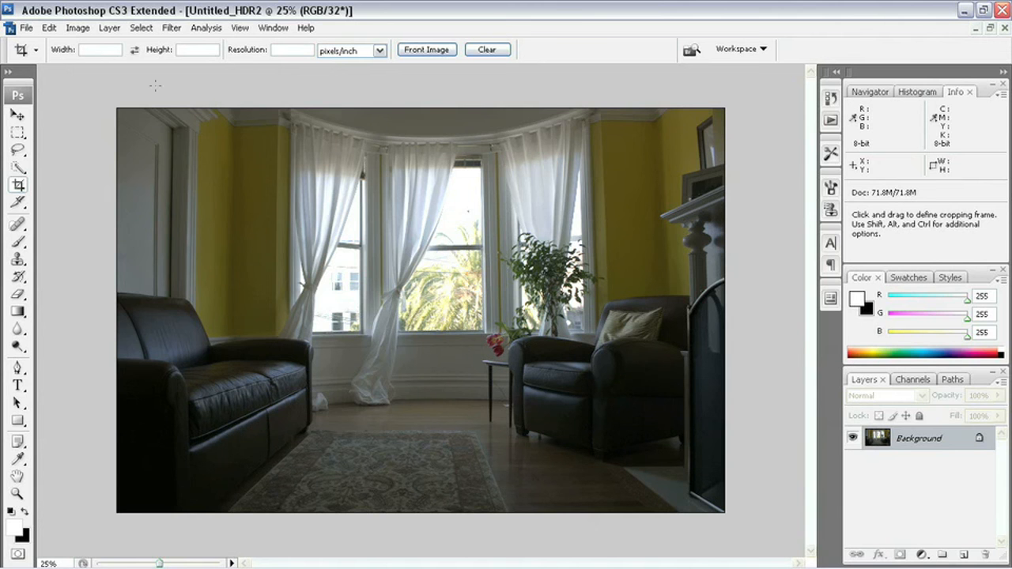
# - Load 1.jpg through 4.jpg from the Merge to HDR folder into a layer stack using the Load Files into Stack script
pyautogui.click(27, 32)
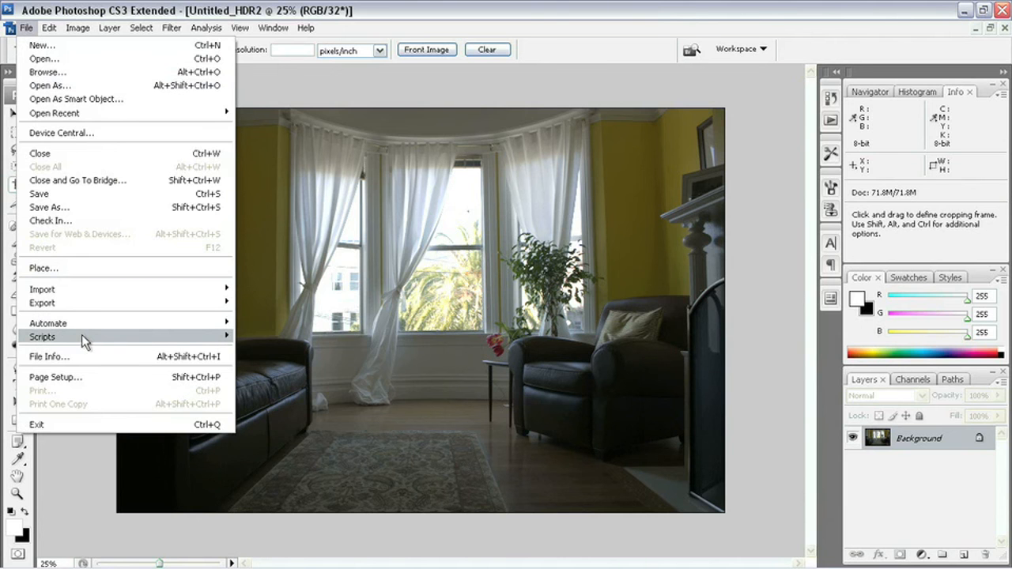
pyautogui.moveTo(167, 337)
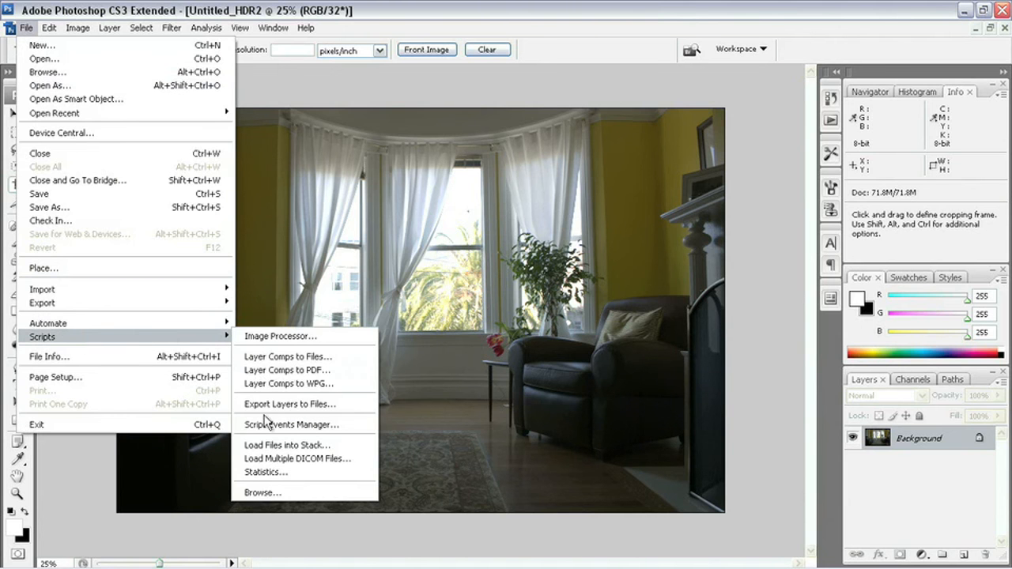
pyautogui.click(260, 445)
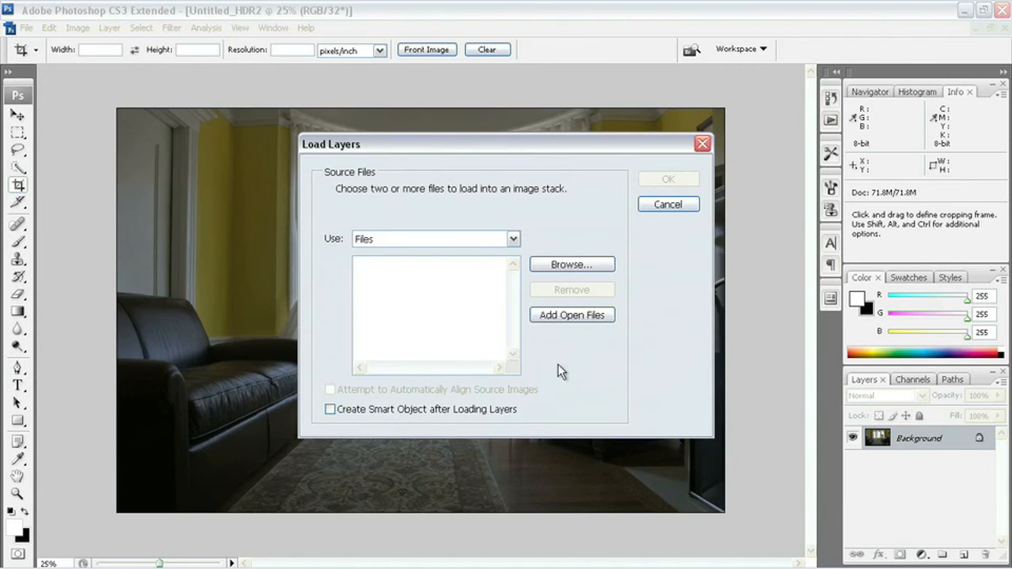
pyautogui.click(571, 265)
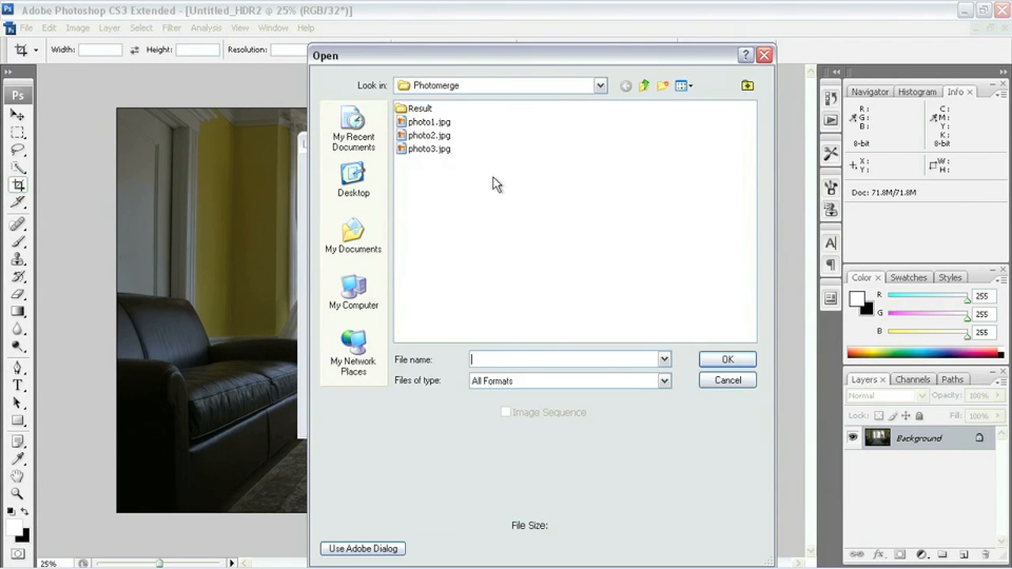
pyautogui.click(640, 85)
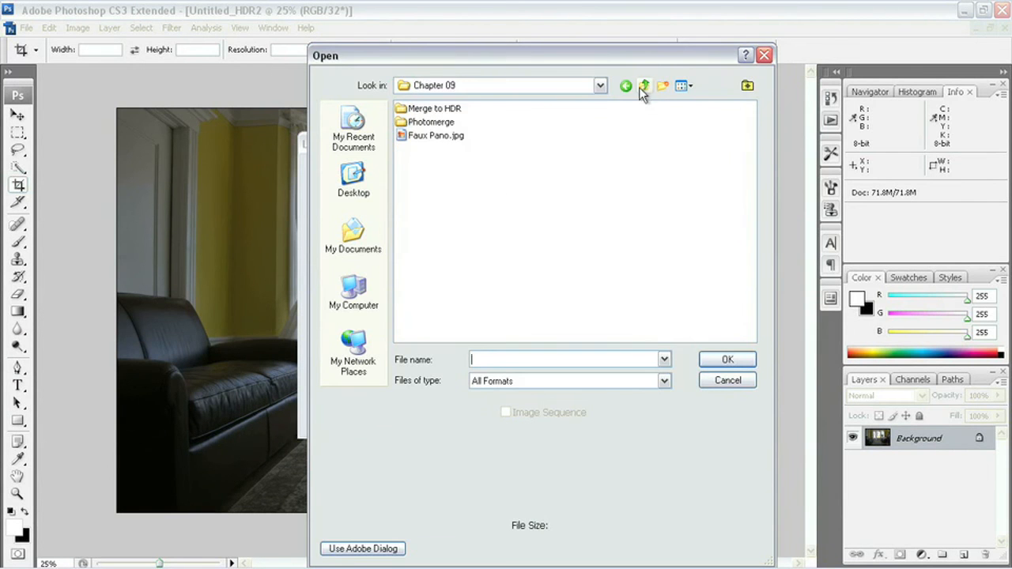
pyautogui.doubleClick(433, 108)
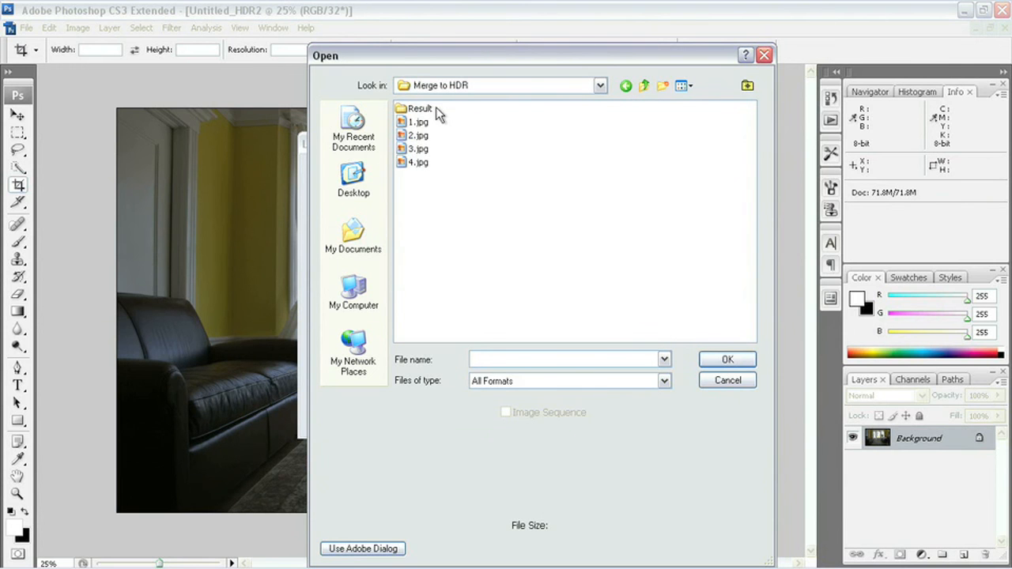
pyautogui.click(421, 123)
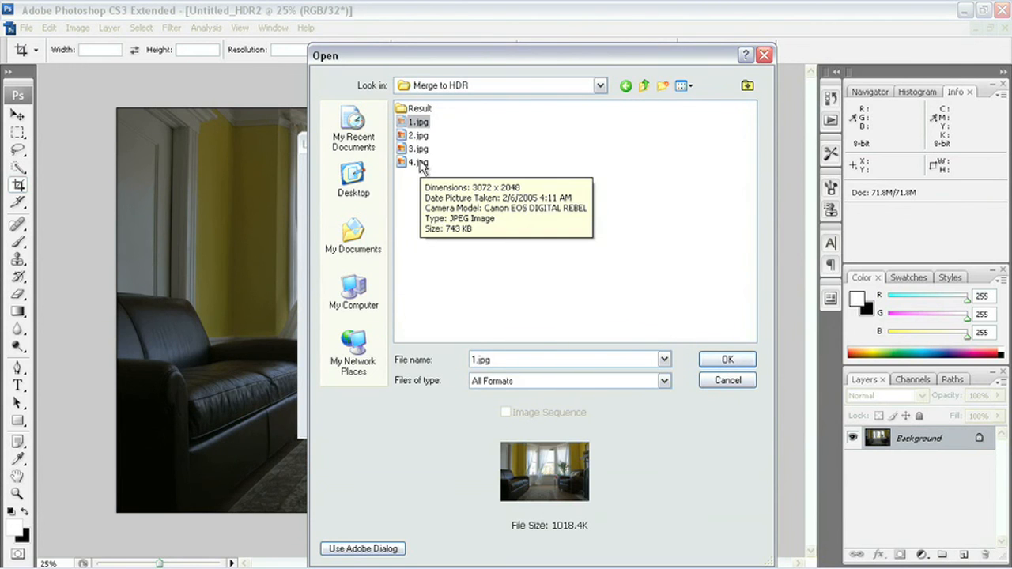
pyautogui.keyDown('shift'); pyautogui.click(421, 164); pyautogui.keyUp('shift')
pyautogui.click(725, 360)
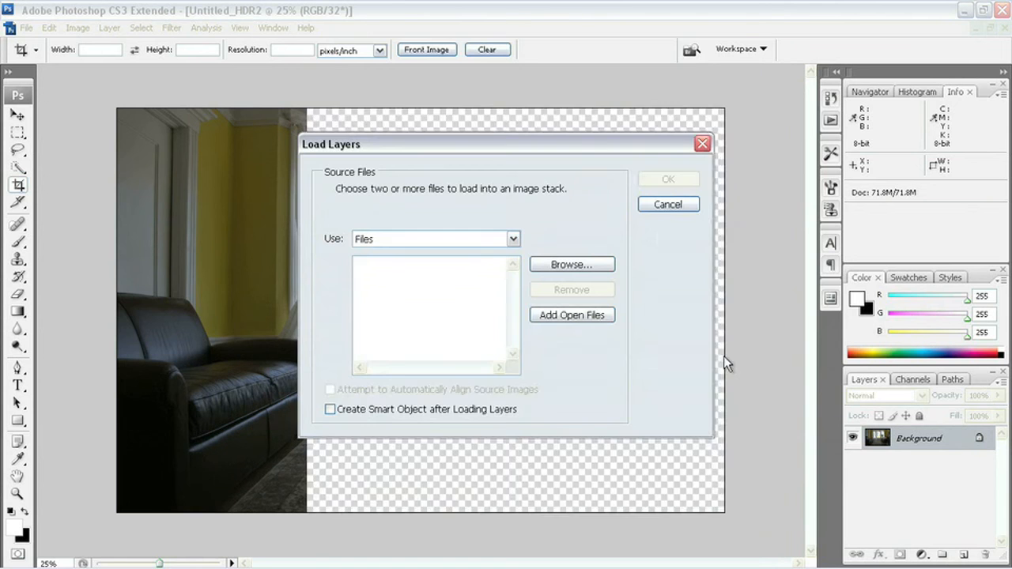
pyautogui.click(669, 180)
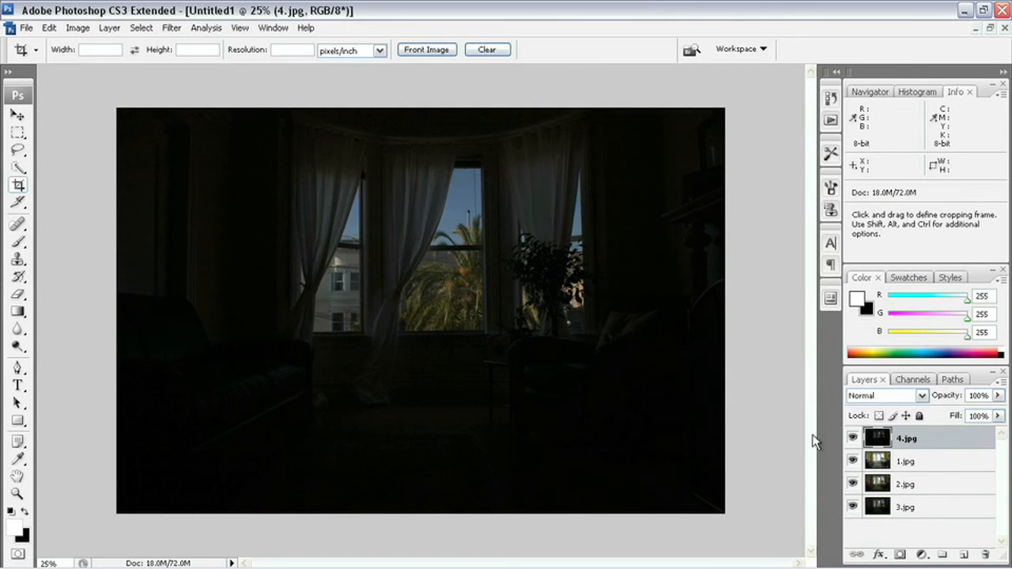
# - Hide the 4.jpg, 1.jpg and 2.jpg layers to compare the exposures, and close the stacked document without saving
pyautogui.click(852, 439)
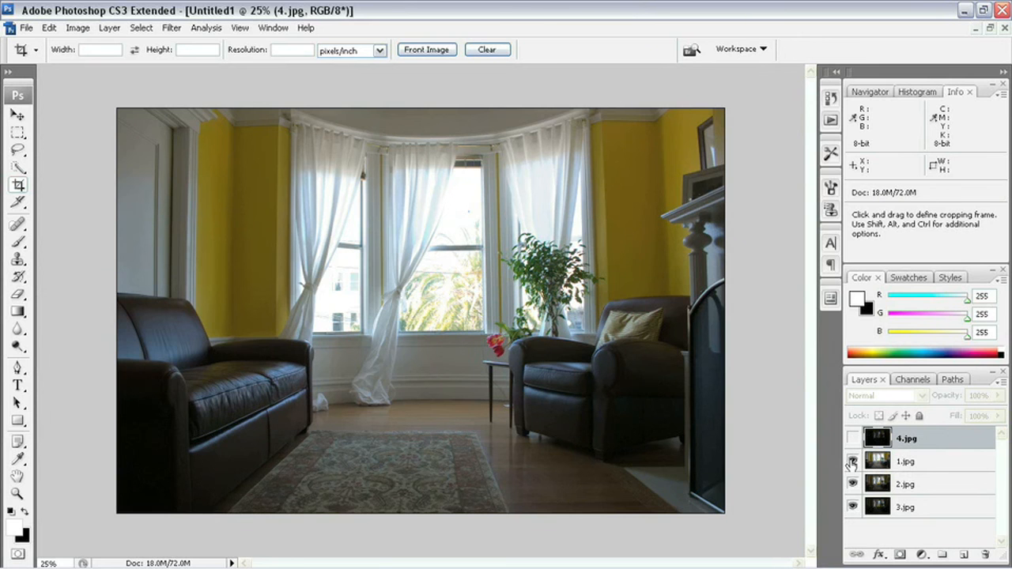
pyautogui.click(852, 461)
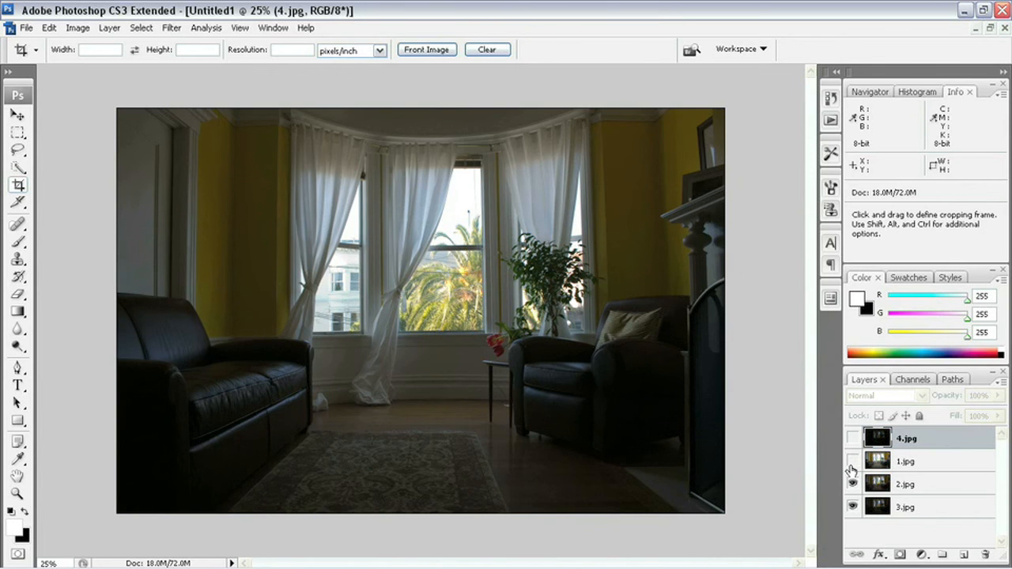
pyautogui.click(852, 462)
pyautogui.click(852, 462)
pyautogui.click(852, 484)
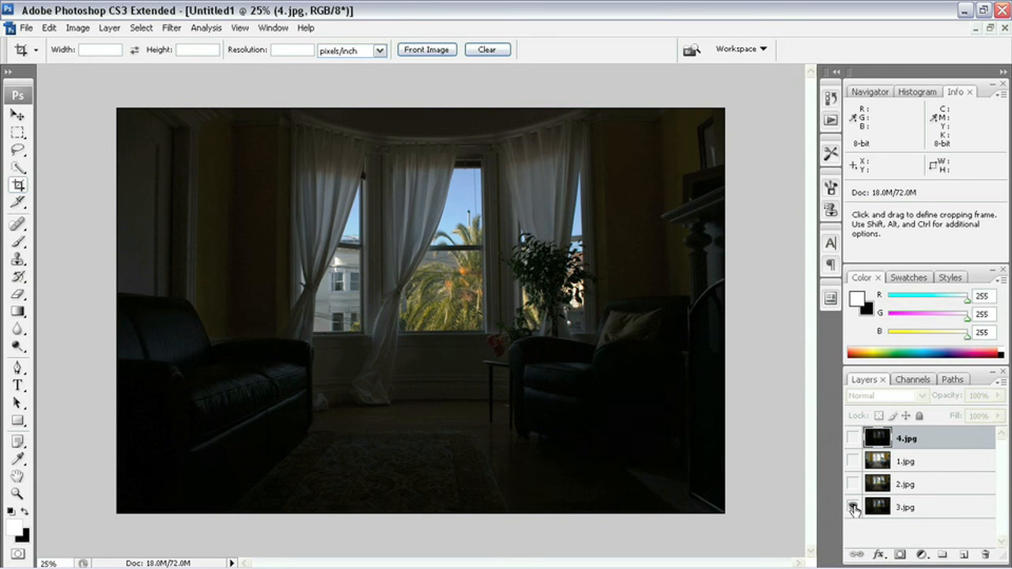
pyautogui.hotkey('ctrl', 'w')
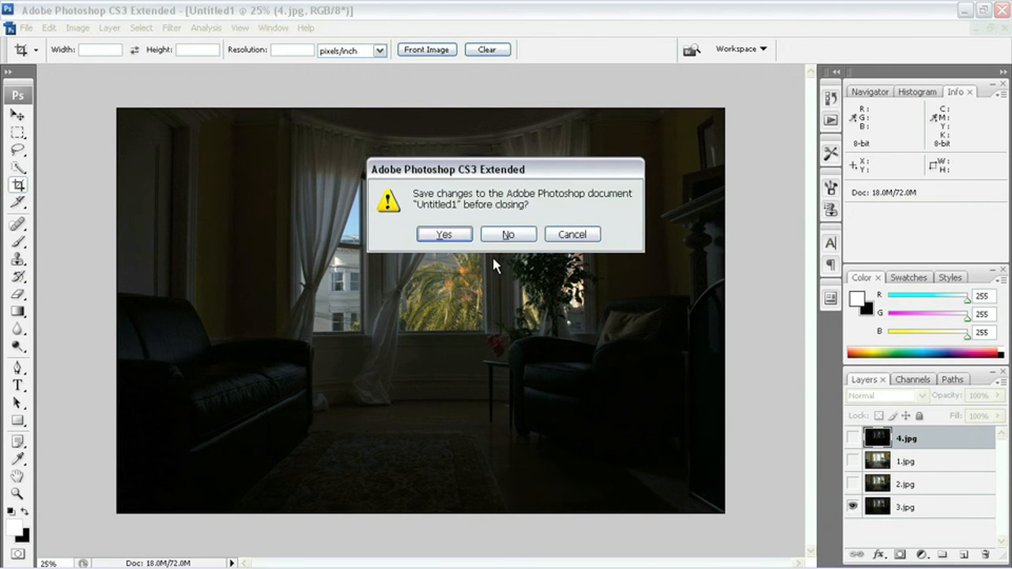
pyautogui.click(498, 234)
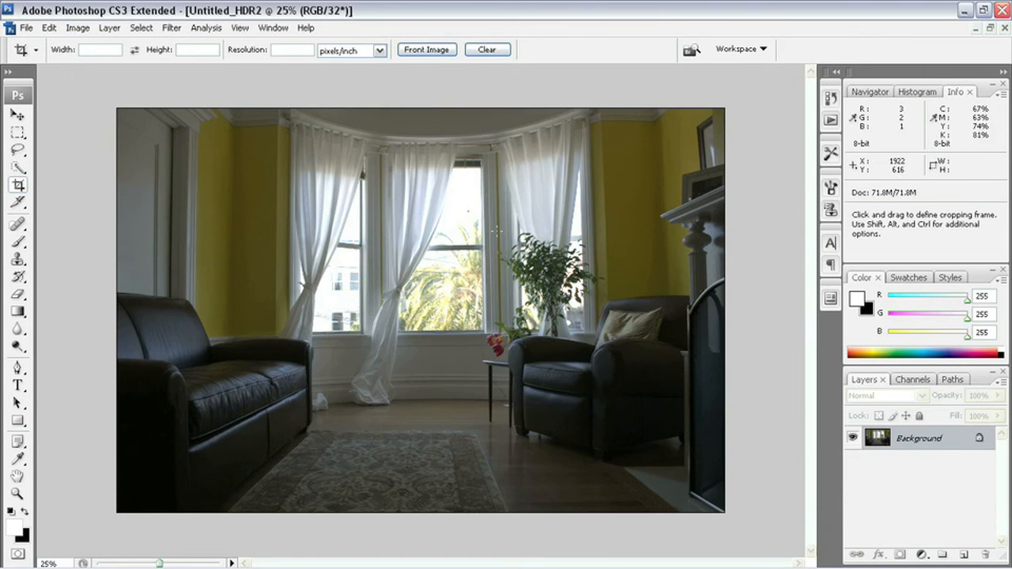